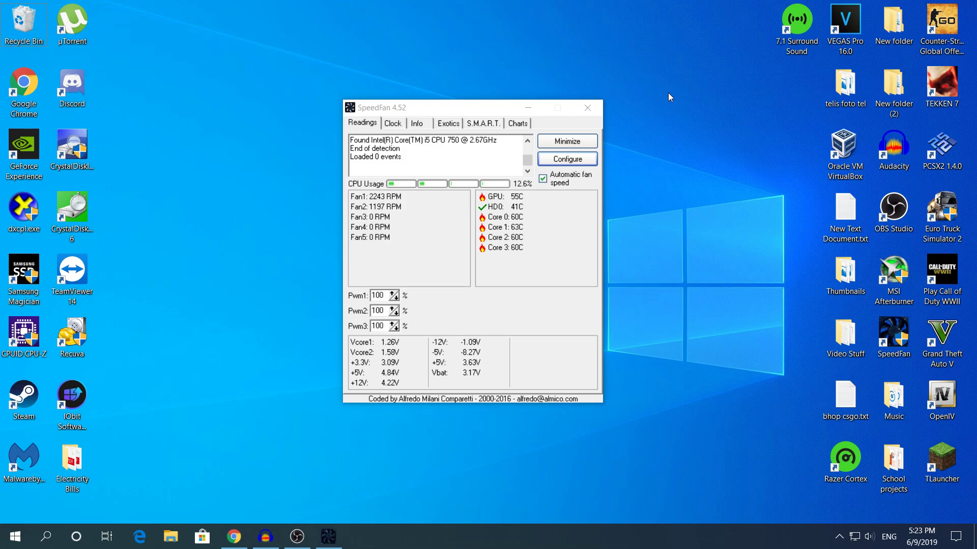
- Focus the SpeedFan readings window, then bring up the SpeedFan 4.52 download page in Chrome
left_click(358, 249)
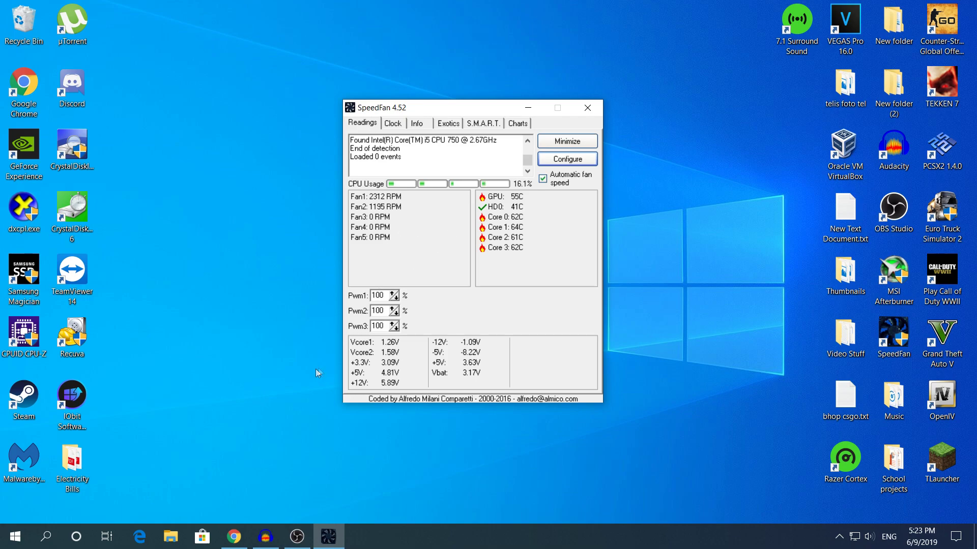
left_click(234, 537)
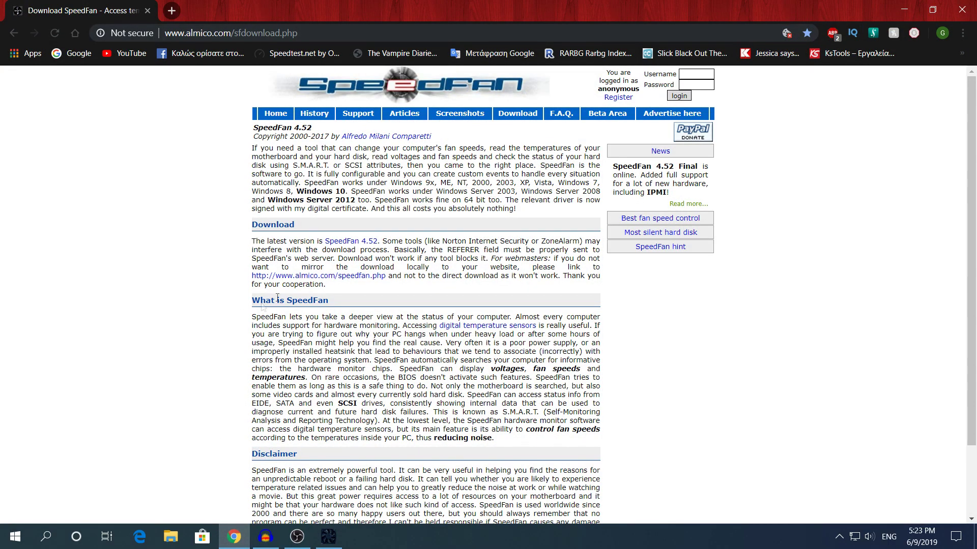
- Minimize Chrome to return to the SpeedFan 4.52 readings window
left_click(901, 5)
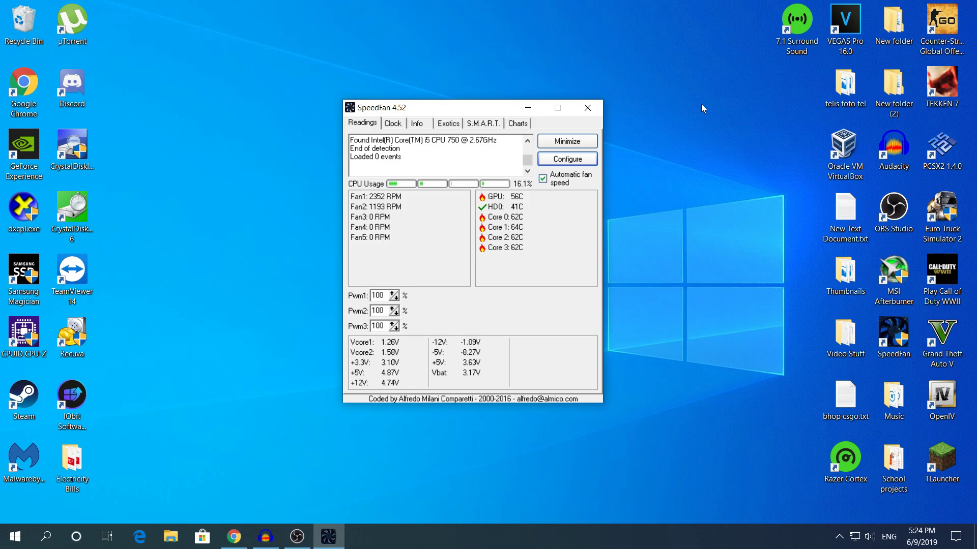
left_click(654, 104)
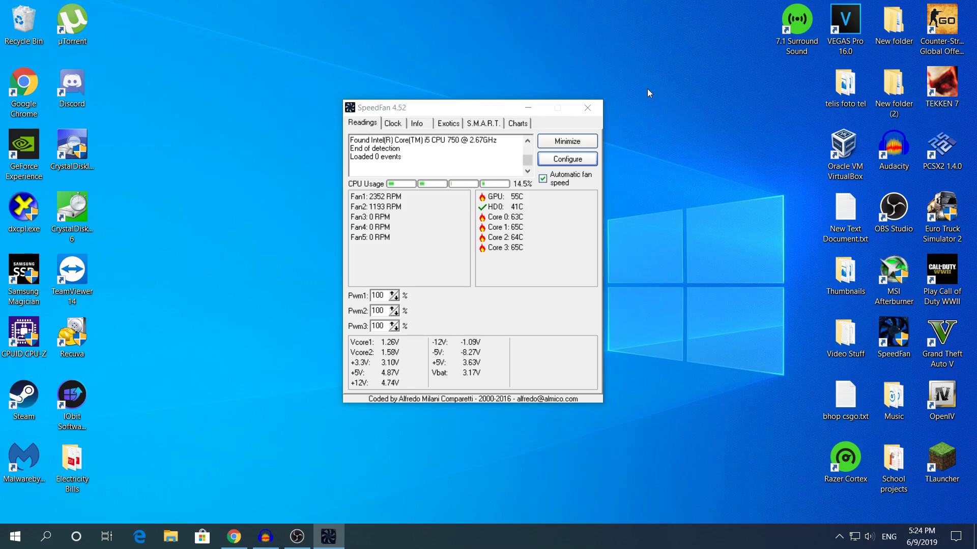
left_click(571, 235)
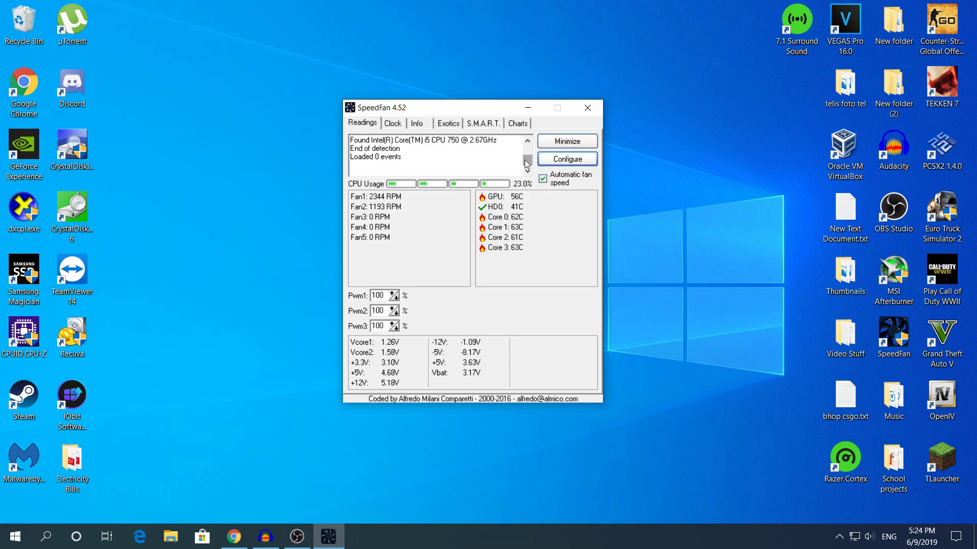
left_click(562, 158)
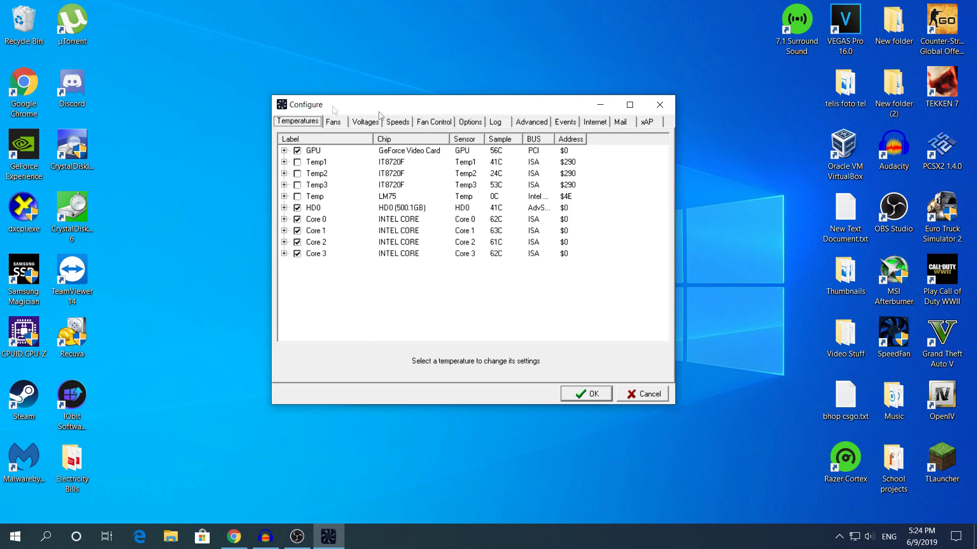
- Go to the Advanced settings and list the detected chips: GeForce Video Card, IT8720F, LM75, HD0, INTEL CORE
left_click(523, 124)
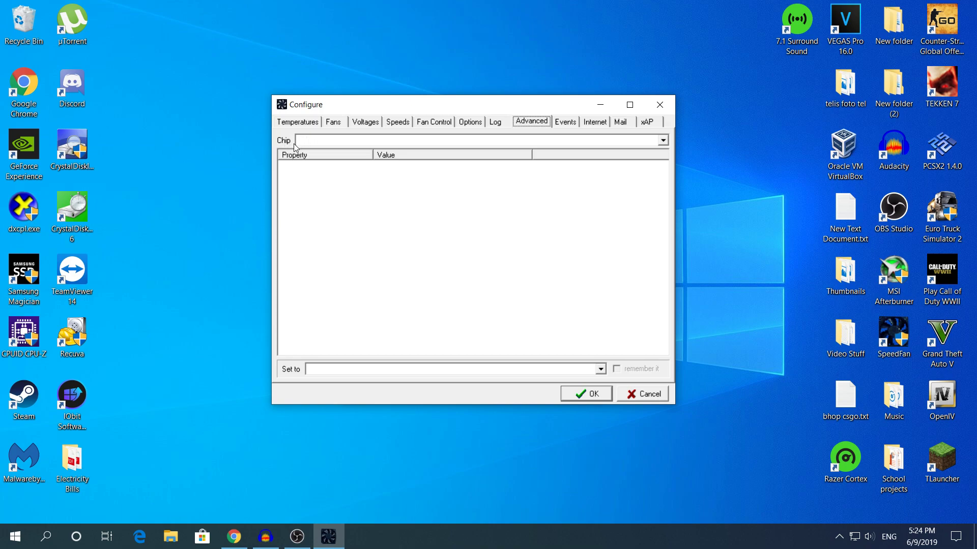
left_click(316, 141)
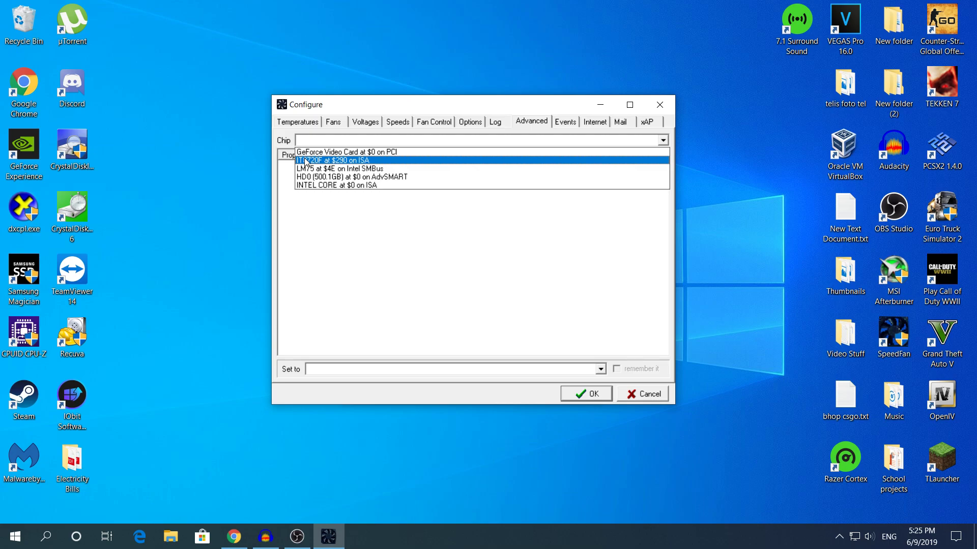
- Choose the IT8720F chip, then inspect the GeForce Video Card chip's Temperature 1 offset property
left_click(337, 161)
scroll(306, 214, "down", 1)
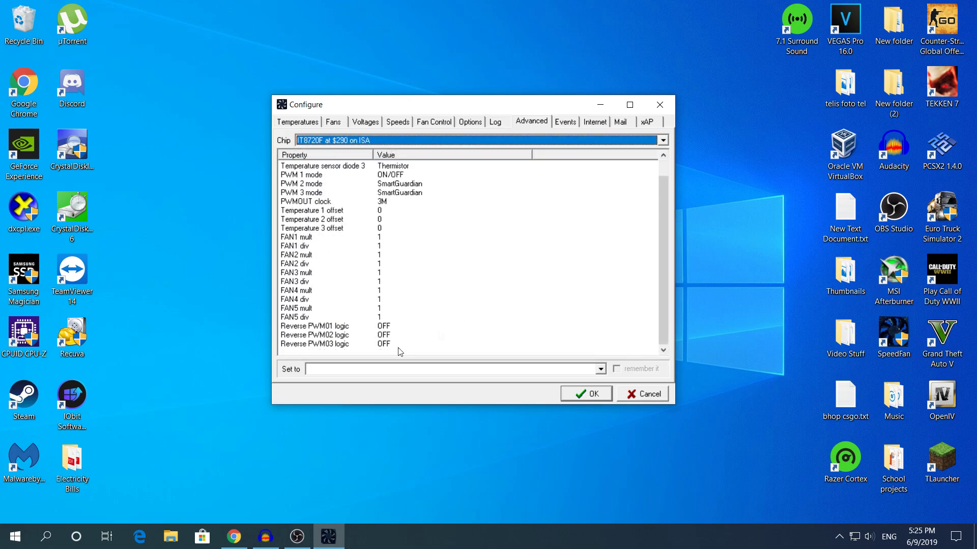
scroll(320, 255, "up", 1)
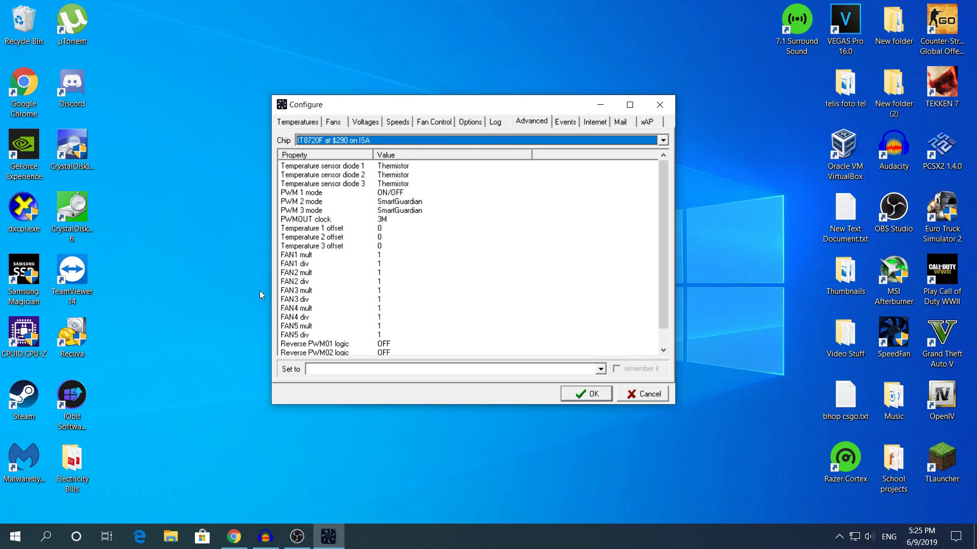
left_click(334, 143)
left_click(321, 152)
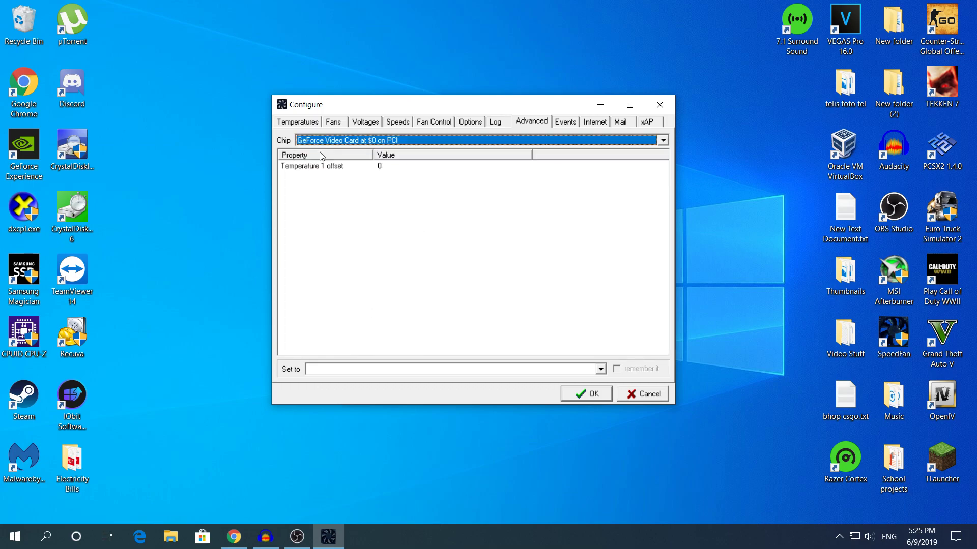
left_click(348, 168)
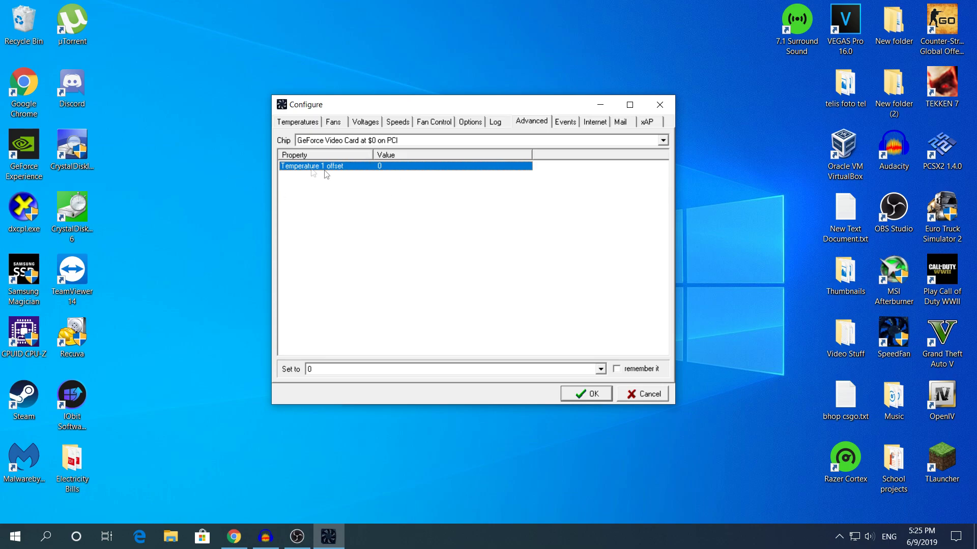
- Switch back to the IT8720F chip and move the Configure dialog right of the readings
left_click(313, 144)
left_click(311, 153)
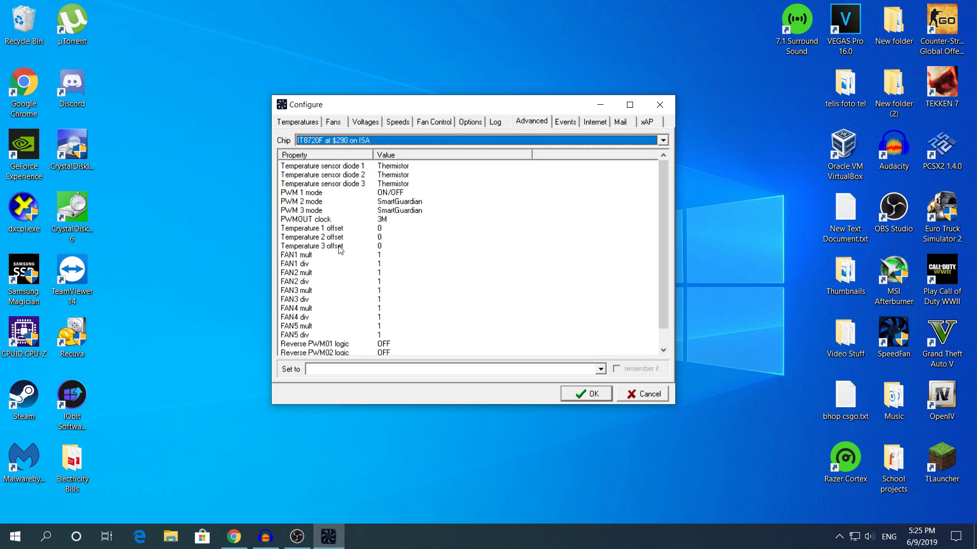
scroll(356, 244, "down", 1)
scroll(376, 243, "up", 1)
left_click_drag(366, 105, 631, 104)
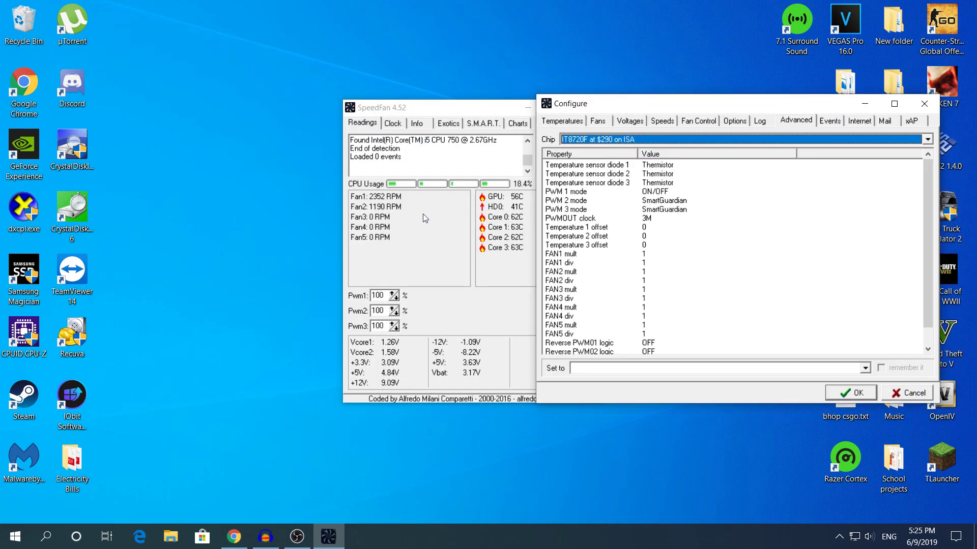
- Browse the IT8720F chip's PWM 1 and PWM 2 mode properties
left_click(562, 192)
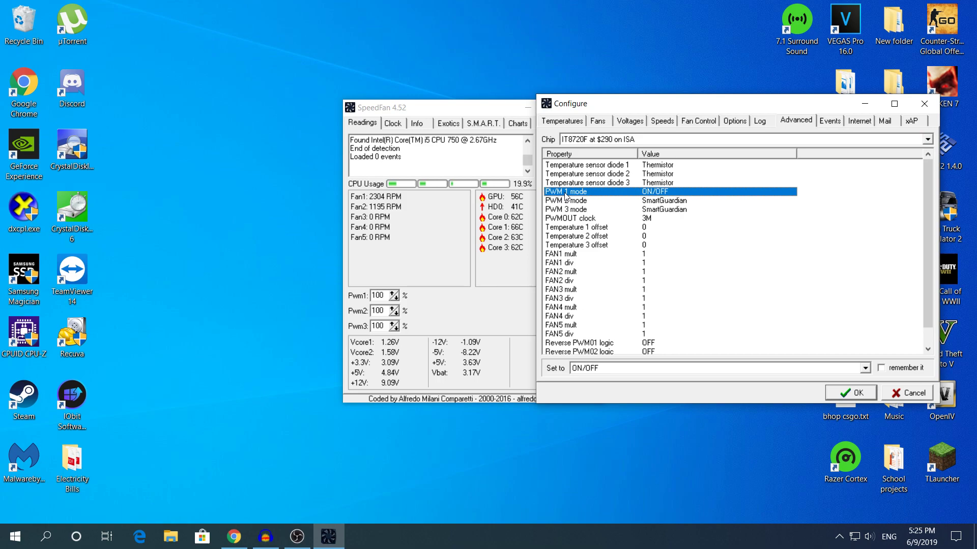
left_click(558, 200)
key("Up")
left_click(548, 202)
key("Up")
key("Down")
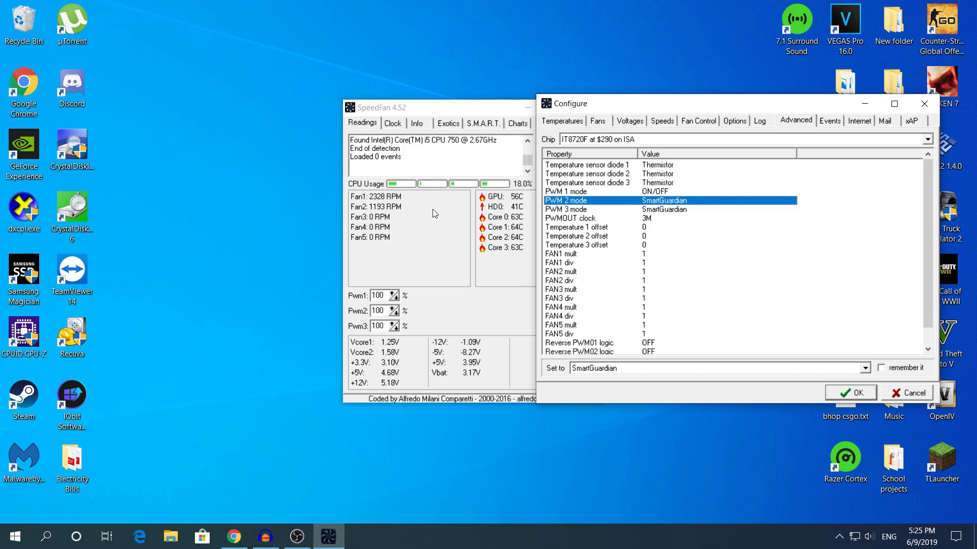
- Set the IT8720F PWM 1 mode to SmartGuardian
left_click(555, 191)
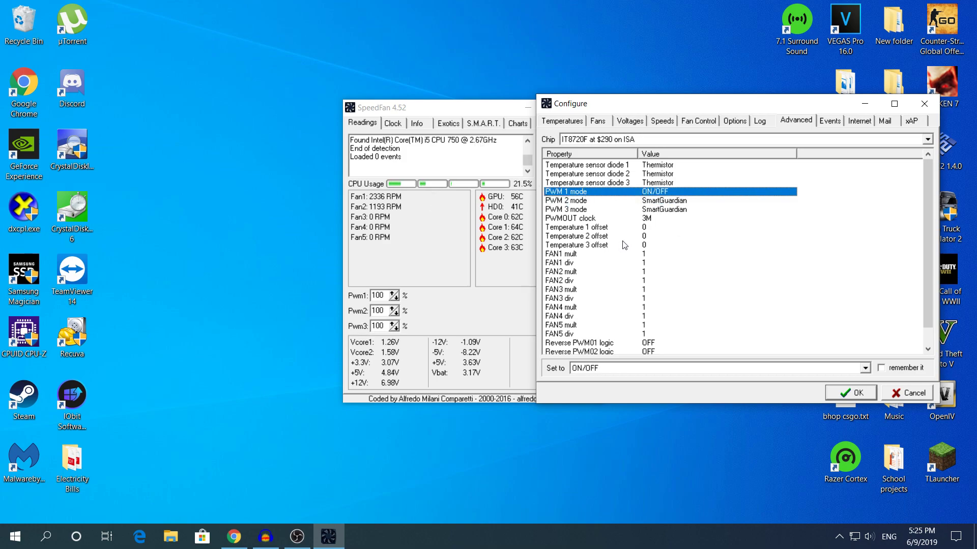
left_click(601, 368)
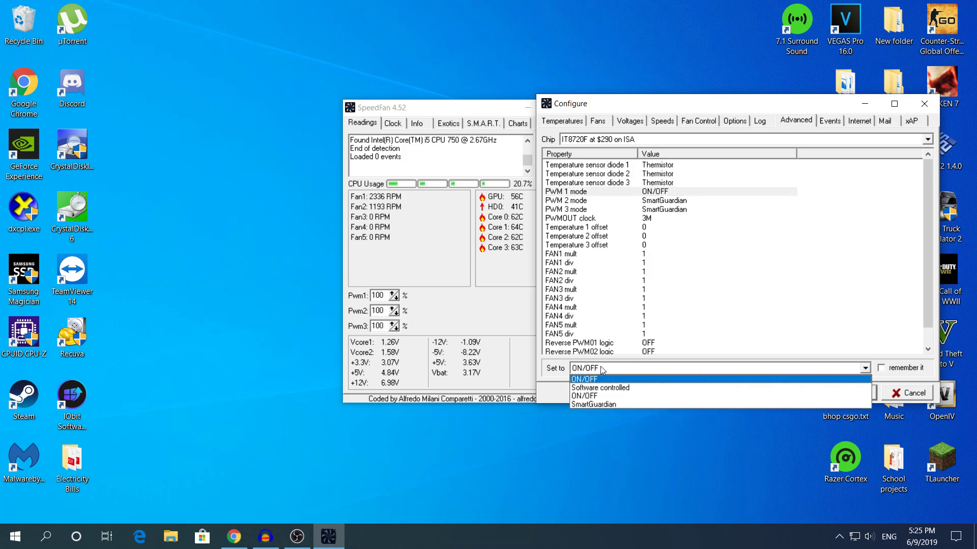
left_click(593, 404)
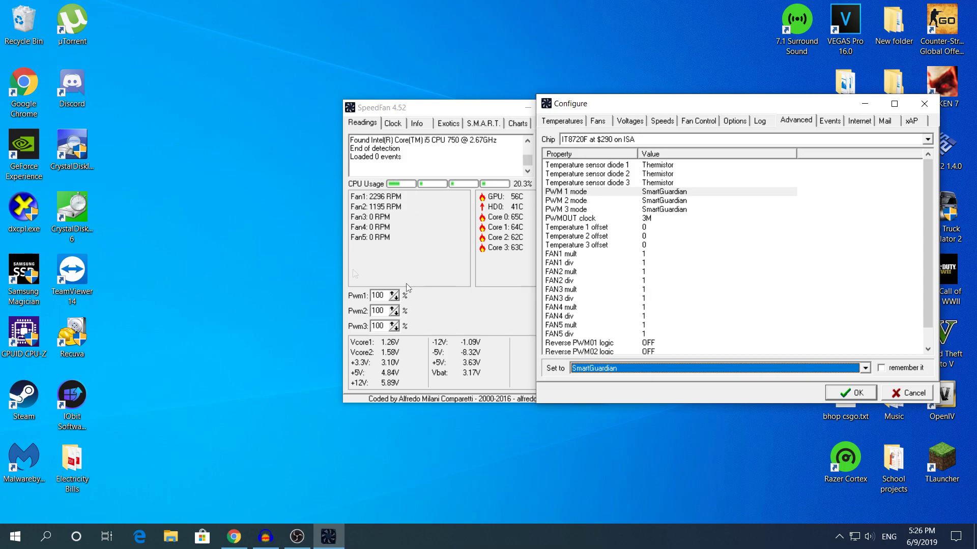
left_click(586, 368)
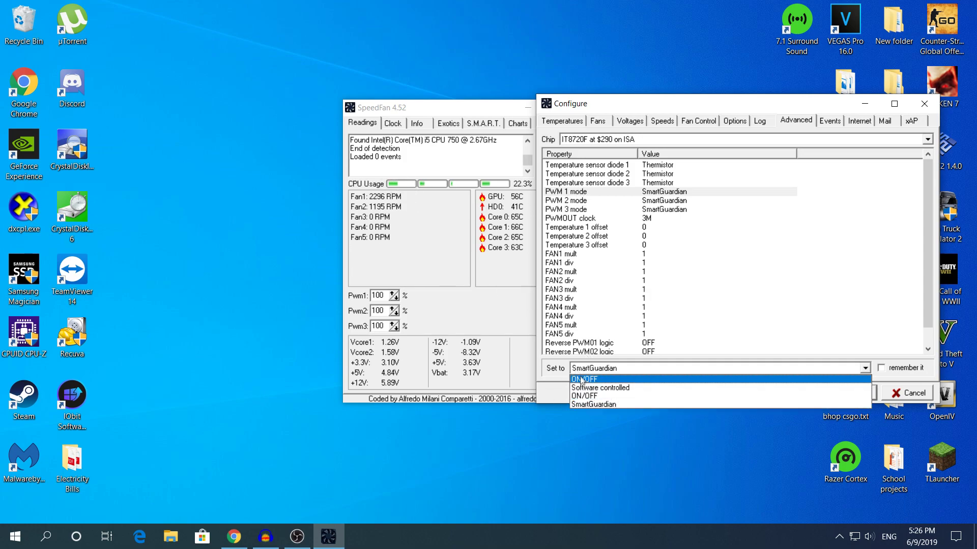
- Return PWM 1 mode to ON/OFF and set PWM 2 mode to ON/OFF, raising Fan2 to about 1744 RPM
left_click(588, 381)
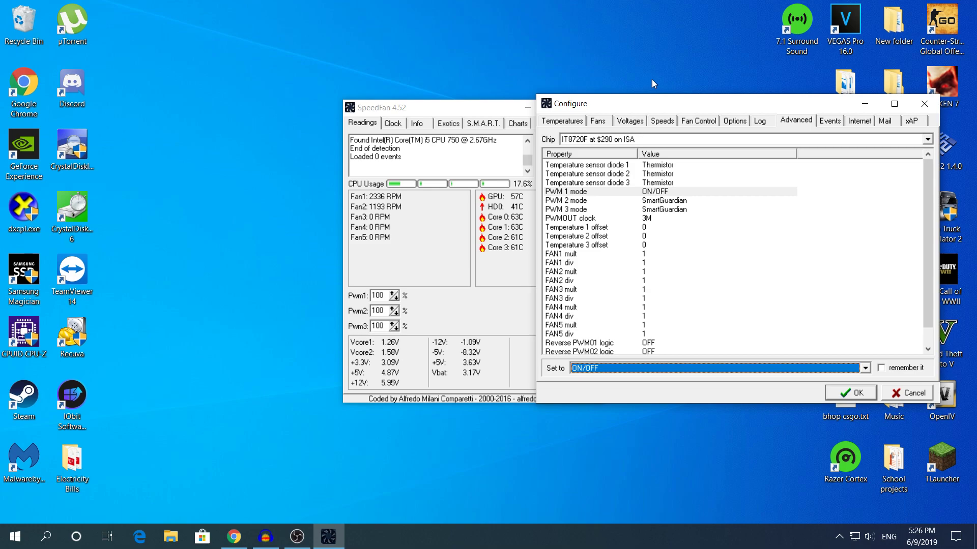
left_click(586, 201)
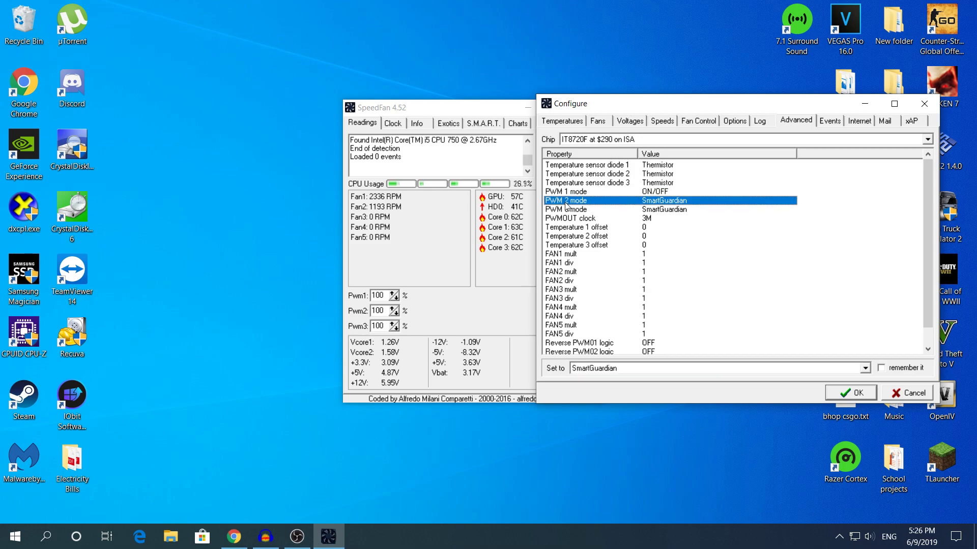
left_click(607, 368)
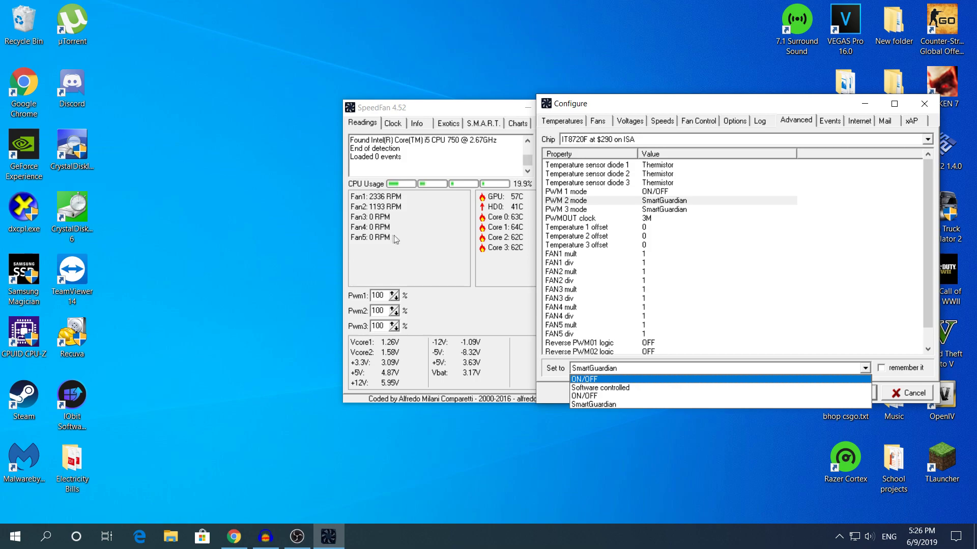
left_click(585, 380)
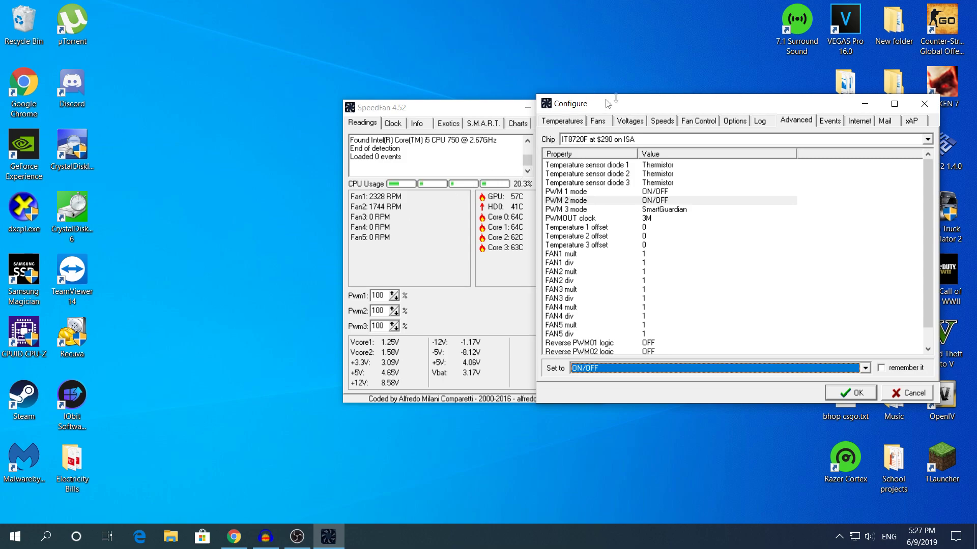
mouse_move(616, 95)
left_mouse_down()
mouse_move(642, 190)
mouse_move(629, 185)
mouse_move(629, 98)
left_mouse_up()
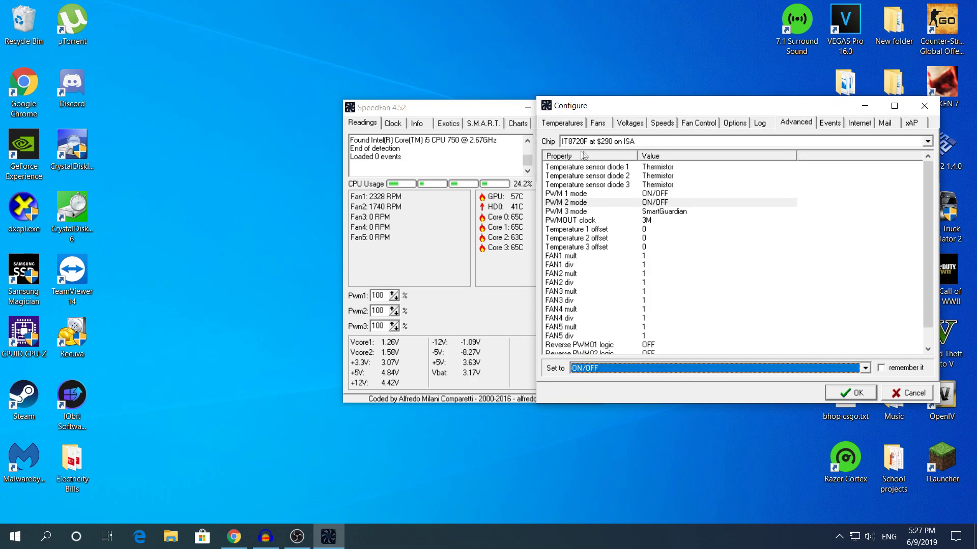
- Keep PWM 2 mode at ON/OFF and confirm with OK, leaving Fan2 near 1731 RPM
left_click(647, 203)
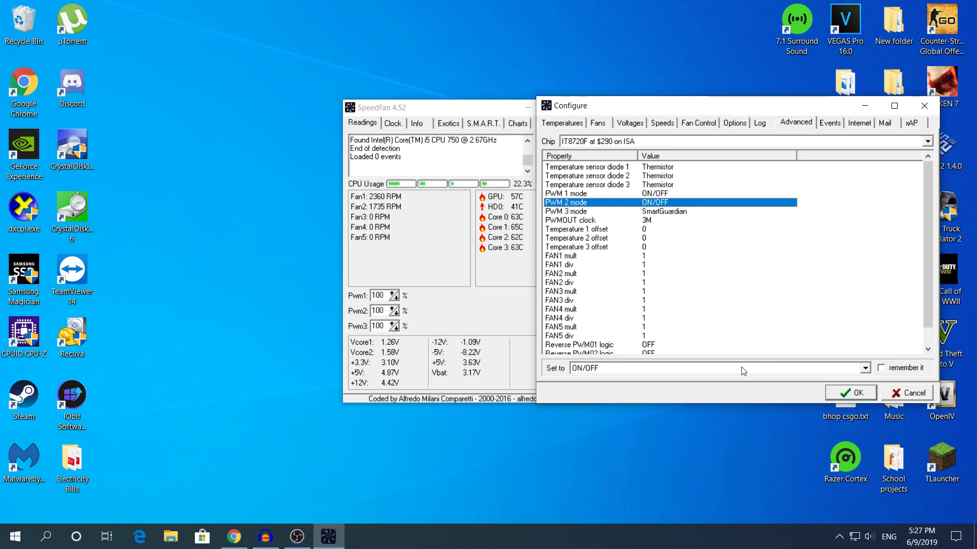
left_click(599, 367)
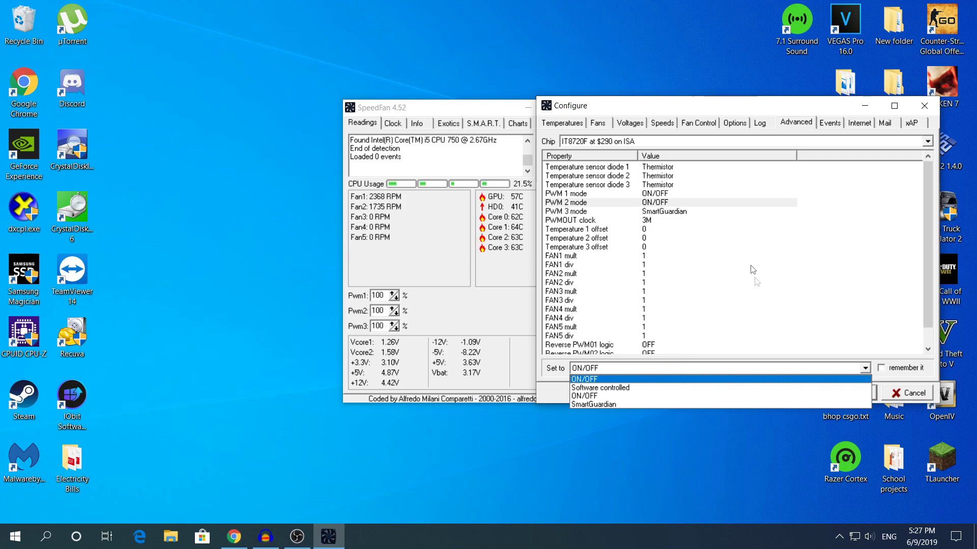
left_click(584, 380)
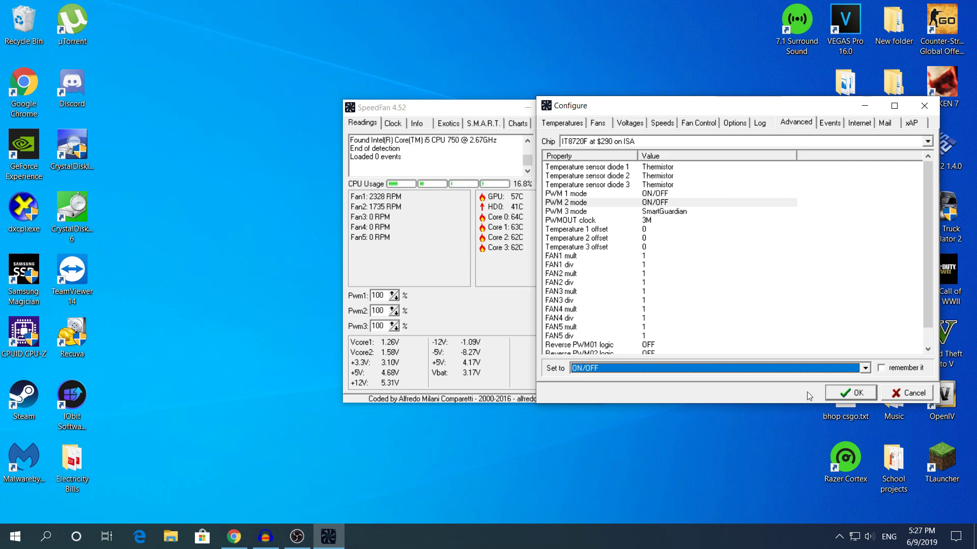
left_click(850, 393)
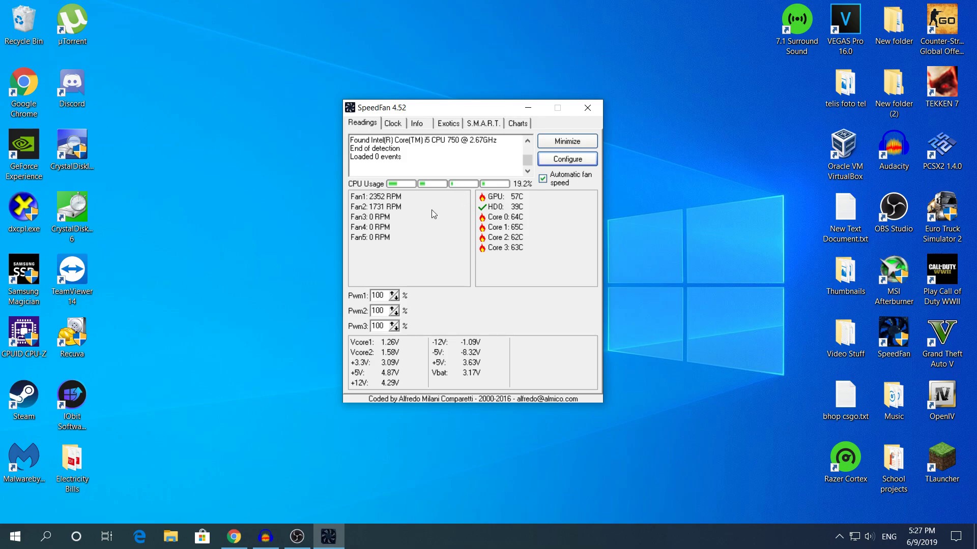
left_click(672, 94)
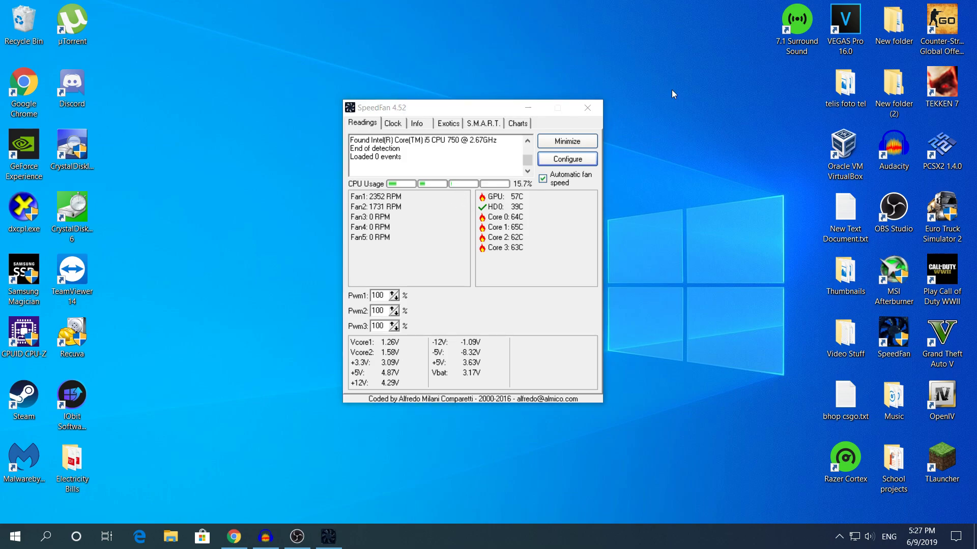
left_click(420, 234)
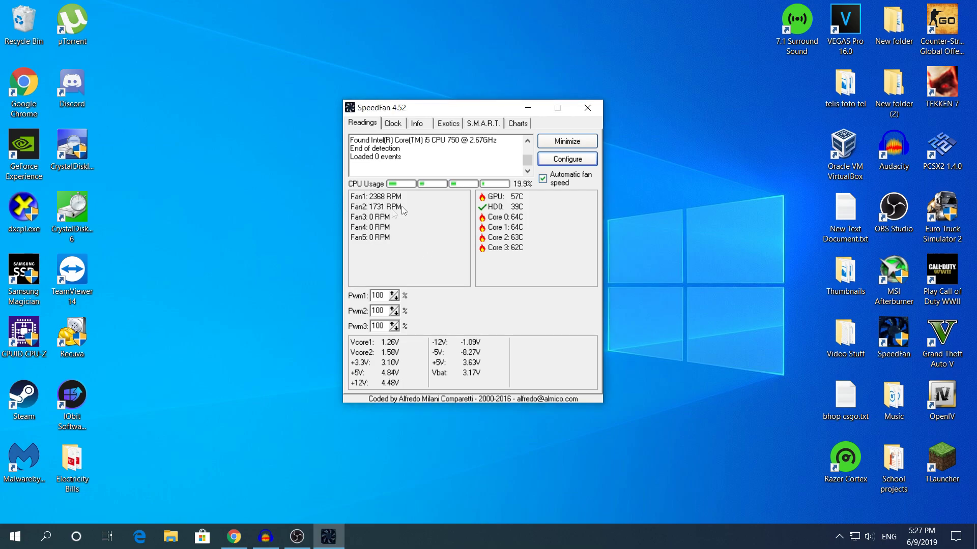